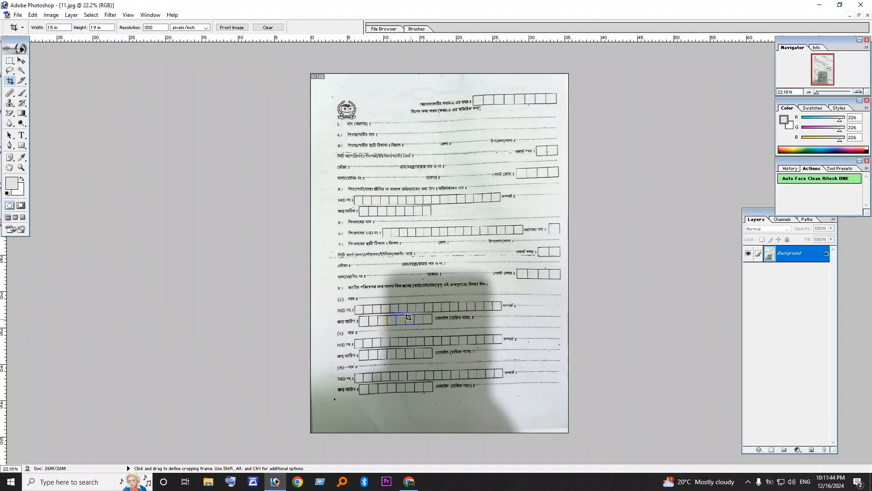
# Step: Examine the shadow covering the lower half of the photographed form
pyautogui.keyDown('ctrl'); pyautogui.click(473, 382); pyautogui.keyUp('ctrl')
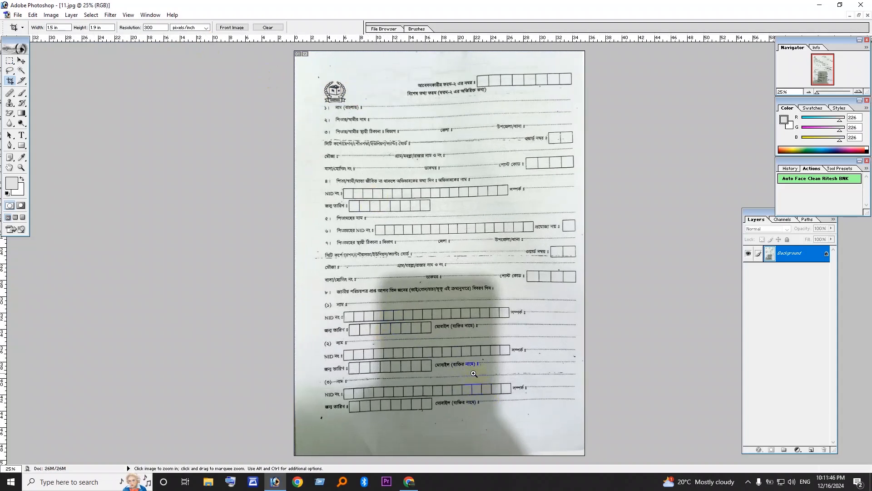
pyautogui.keyDown('ctrl'); pyautogui.click(473, 395); pyautogui.keyUp('ctrl')
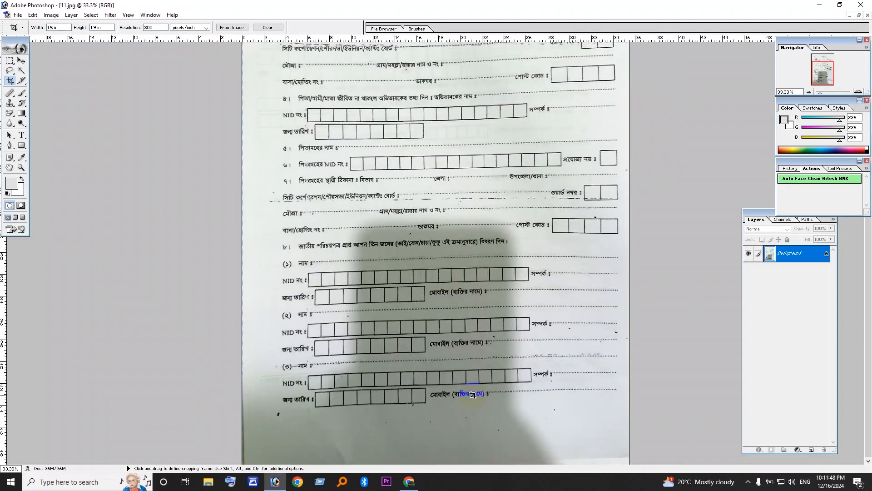
pyautogui.scroll(-1, 472, 395)
pyautogui.scroll(4, 472, 393)
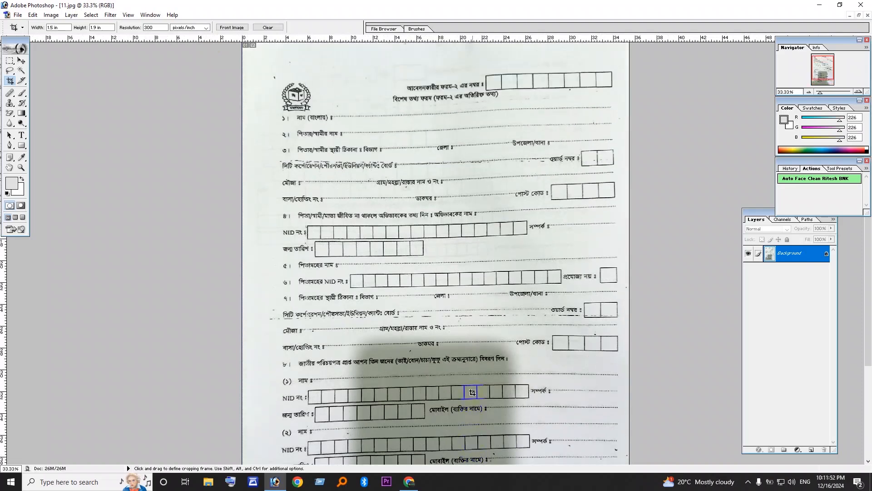
pyautogui.scroll(-4, 472, 392)
pyautogui.scroll(4, 473, 392)
pyautogui.scroll(-4, 473, 393)
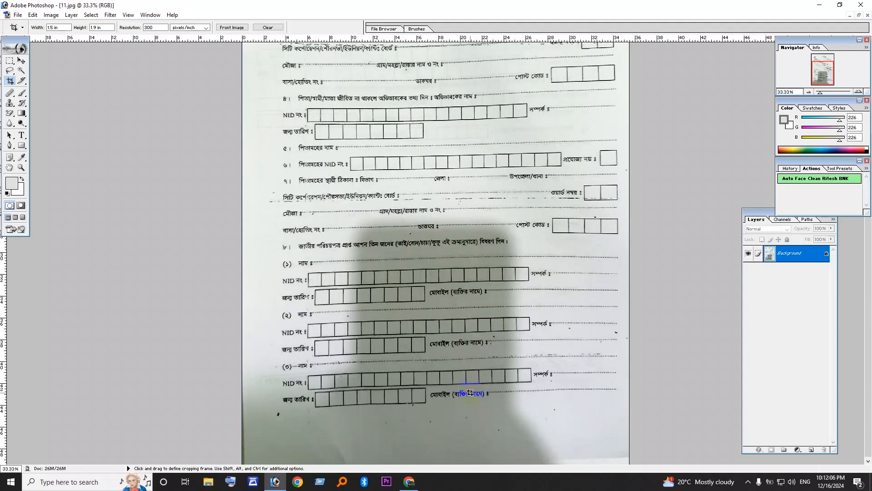
pyautogui.scroll(2, 441, 366)
pyautogui.scroll(-2, 443, 366)
pyautogui.scroll(3, 433, 368)
pyautogui.click(425, 247)
pyautogui.scroll(-4, 430, 247)
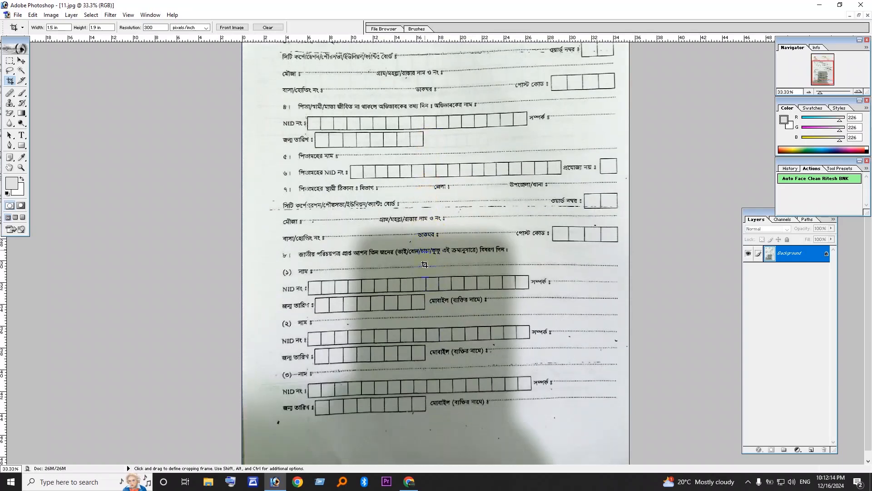
pyautogui.hotkey('ctrl', 'l')
pyautogui.click(709, 195)
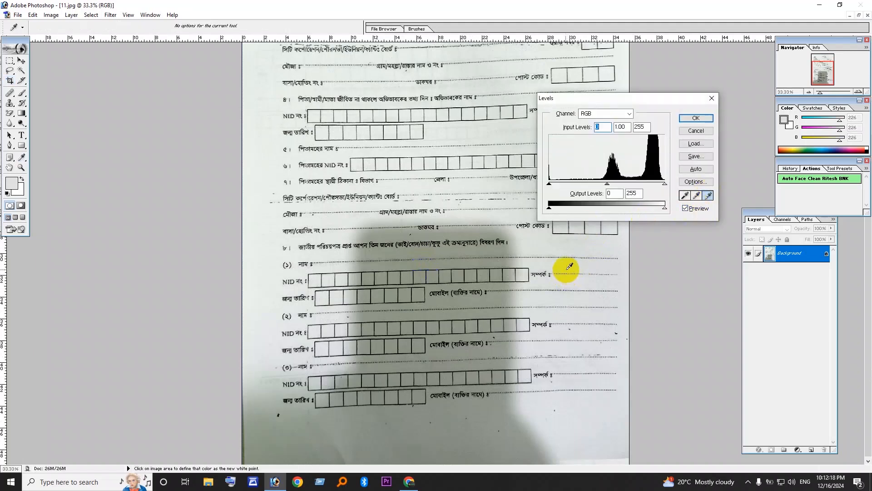
pyautogui.click(498, 245)
pyautogui.click(493, 254)
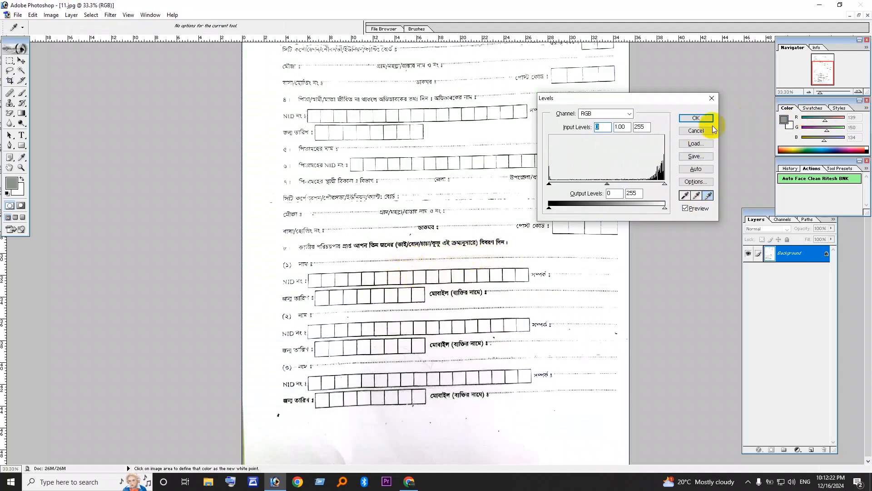
pyautogui.hotkey('ctrl', 'z')
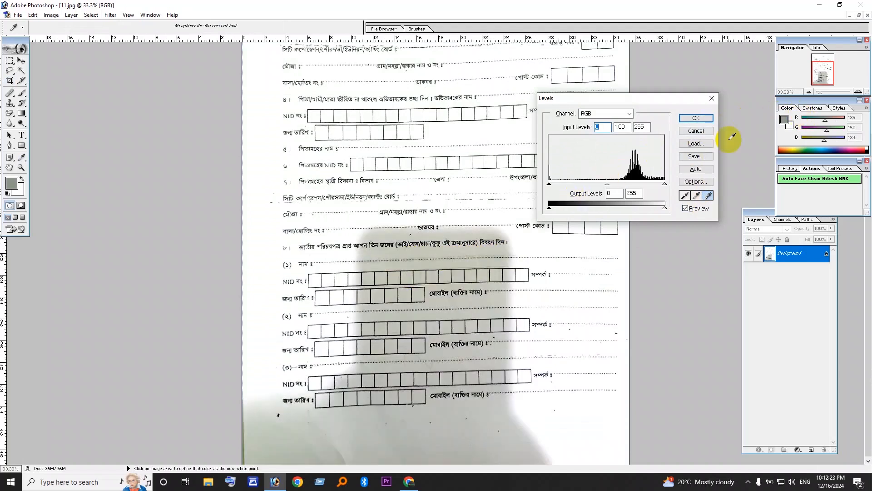
pyautogui.click(696, 131)
pyautogui.press('c')
# Step: Convert the form image from RGB to Grayscale, discarding its color information
pyautogui.scroll(1, 415, 227)
pyautogui.scroll(3, 415, 225)
pyautogui.scroll(-4, 415, 227)
pyautogui.scroll(3, 417, 230)
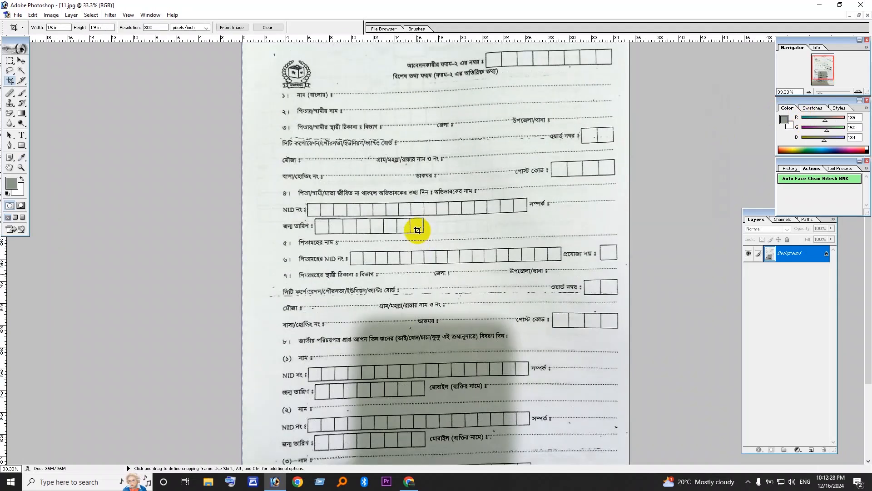
pyautogui.scroll(-1, 418, 231)
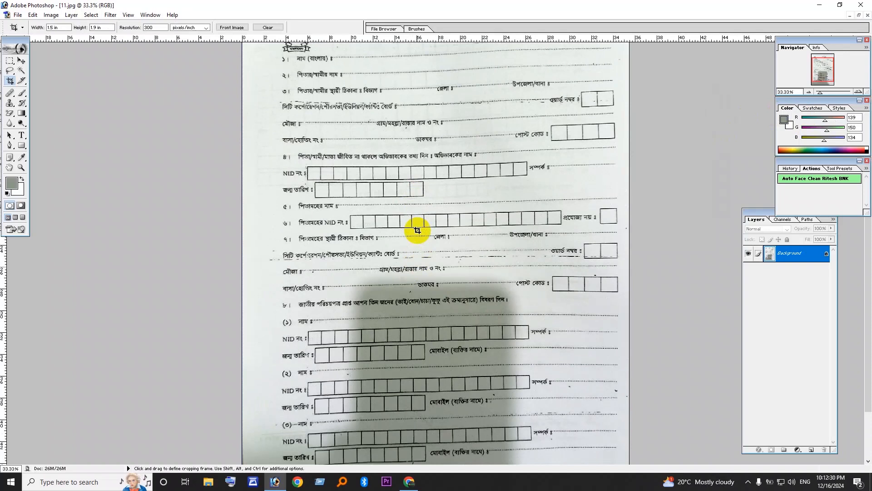
pyautogui.click(52, 15)
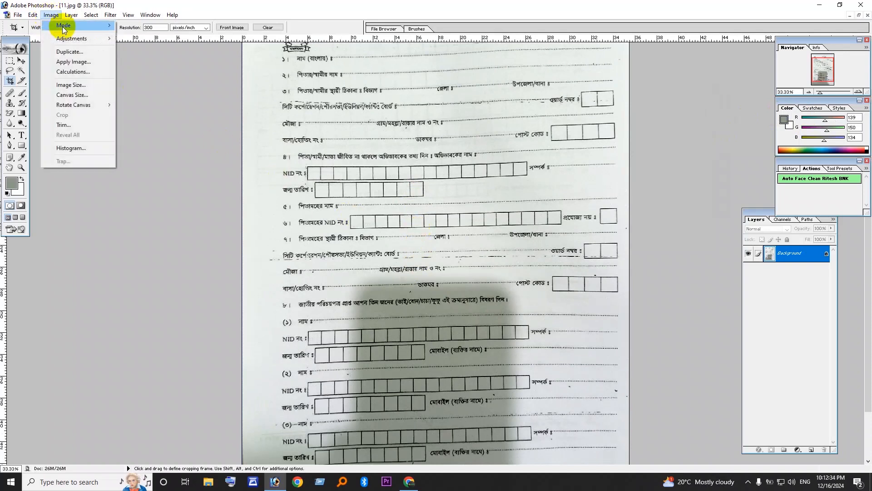
pyautogui.moveTo(64, 30)
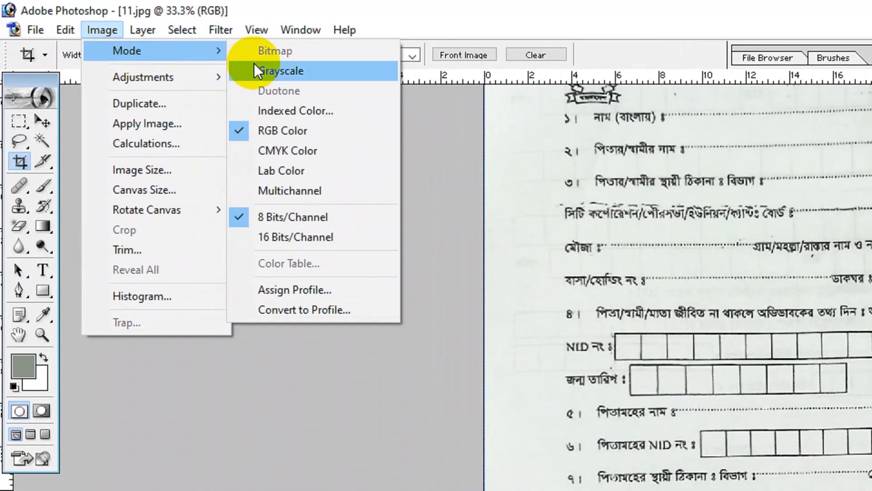
pyautogui.click(284, 72)
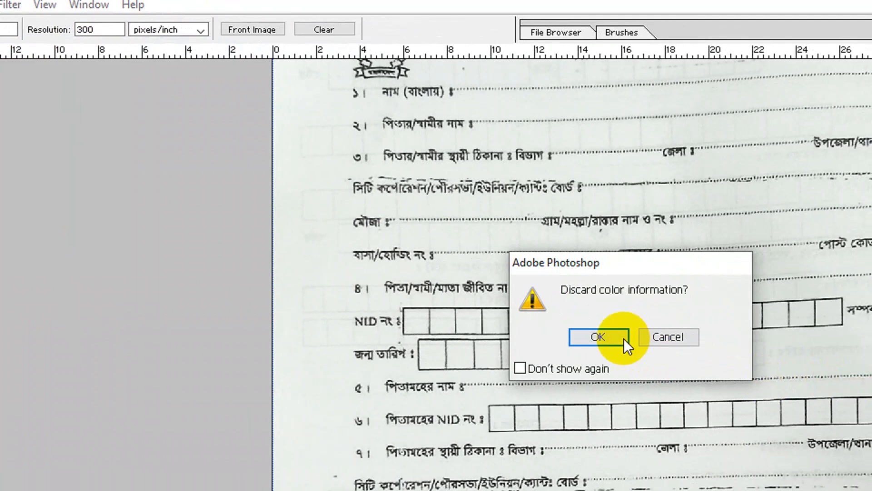
pyautogui.click(655, 346)
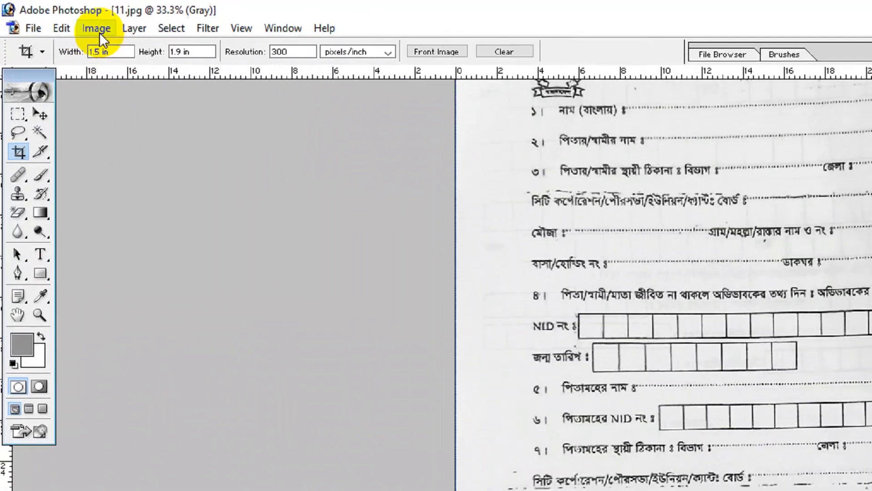
# Step: Apply Levels to the form, sampling the unshadowed paper beside section 8 as the white point
pyautogui.click(27, 13)
pyautogui.moveTo(140, 78)
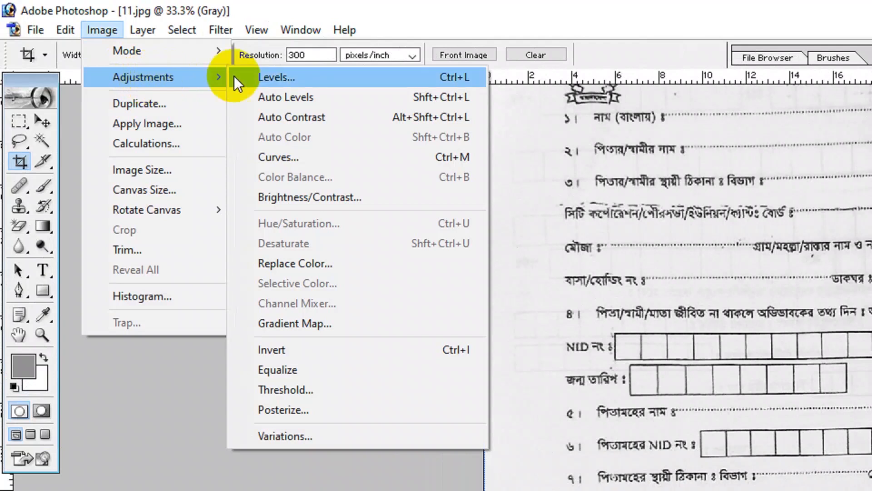
pyautogui.click(288, 75)
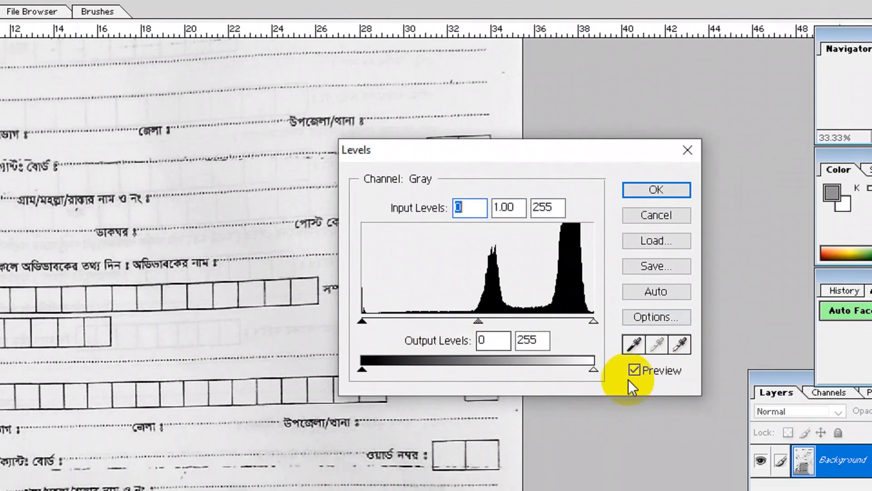
pyautogui.click(681, 361)
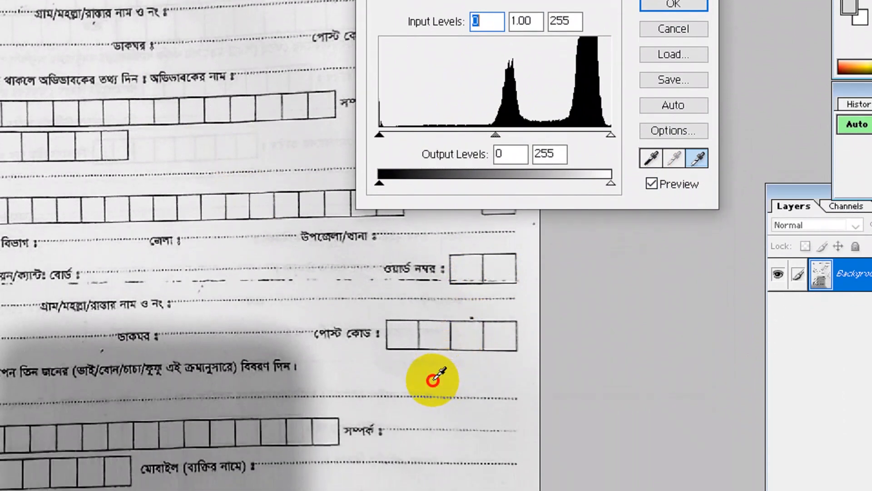
pyautogui.click(433, 380)
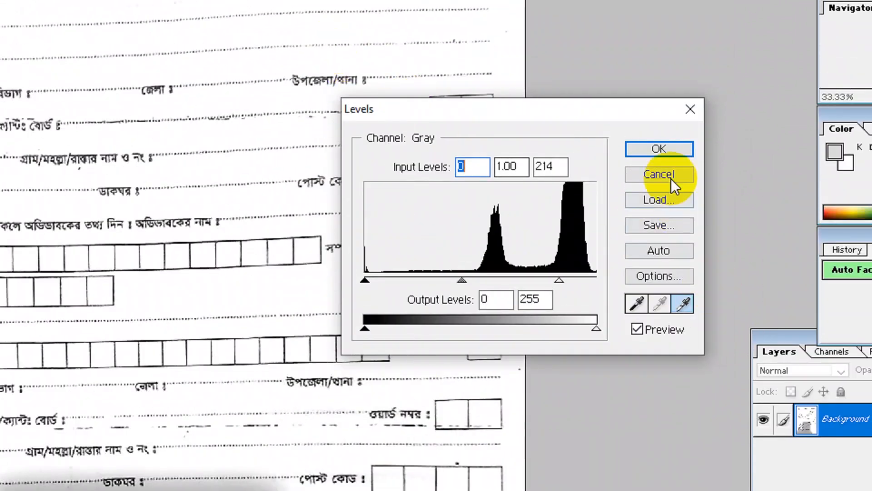
pyautogui.click(658, 153)
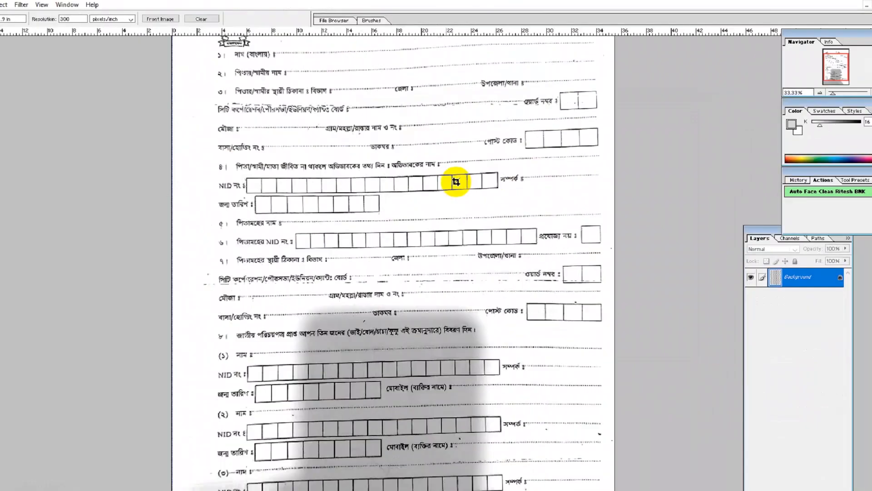
# Step: Activate the Dodge tool and check its brush diameter setting
pyautogui.scroll(2, 370, 197)
pyautogui.scroll(-5, 378, 226)
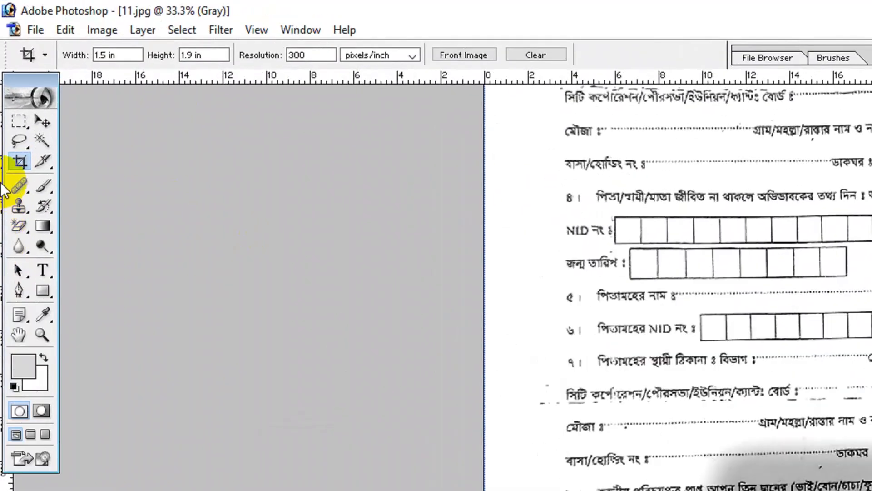
pyautogui.moveTo(43, 249); pyautogui.dragTo(43, 249)
pyautogui.moveTo(113, 270)
pyautogui.mouseDown()
pyautogui.moveTo(108, 286)
pyautogui.moveTo(100, 263)
pyautogui.moveTo(99, 293)
pyautogui.moveTo(90, 243)
pyautogui.moveTo(40, 250)
pyautogui.moveTo(106, 246)
pyautogui.mouseUp()
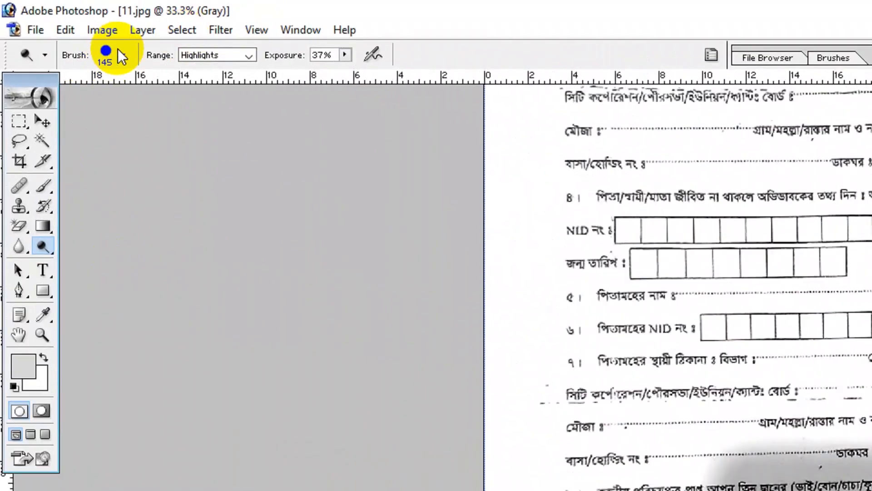
pyautogui.click(123, 55)
pyautogui.click(122, 54)
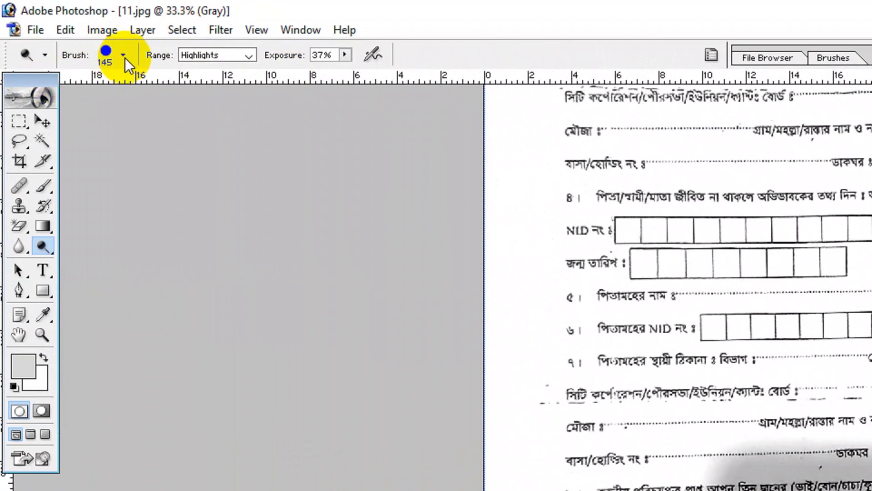
pyautogui.click(123, 55)
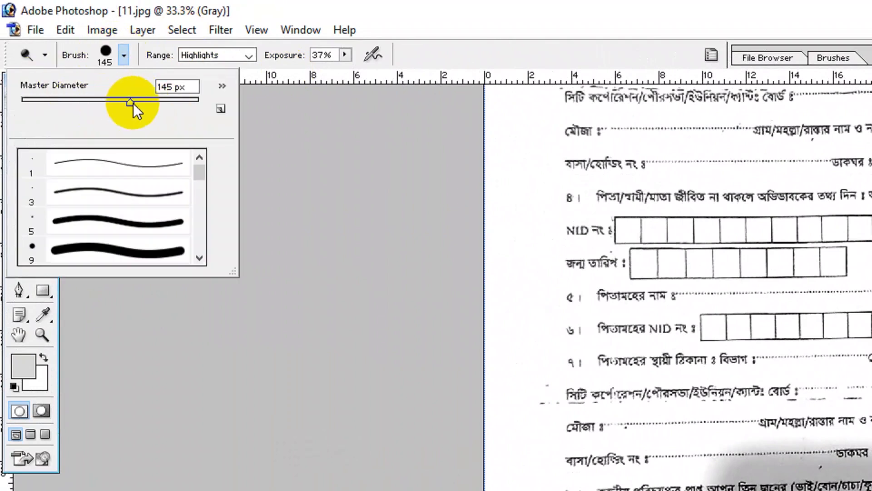
pyautogui.click(121, 55)
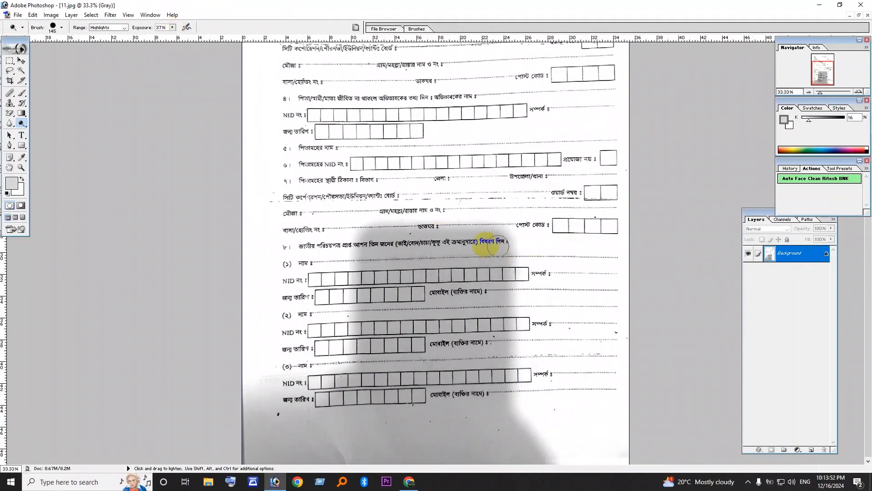
# Step: Dodge the gray shadow over the numbered name and NID rows of section 8 to whiten the paper
pyautogui.moveTo(355, 220)
pyautogui.mouseDown()
pyautogui.moveTo(460, 217)
pyautogui.moveTo(425, 242)
pyautogui.moveTo(382, 231)
pyautogui.moveTo(413, 219)
pyautogui.moveTo(371, 243)
pyautogui.moveTo(369, 254)
pyautogui.moveTo(452, 230)
pyautogui.moveTo(410, 262)
pyautogui.mouseUp()
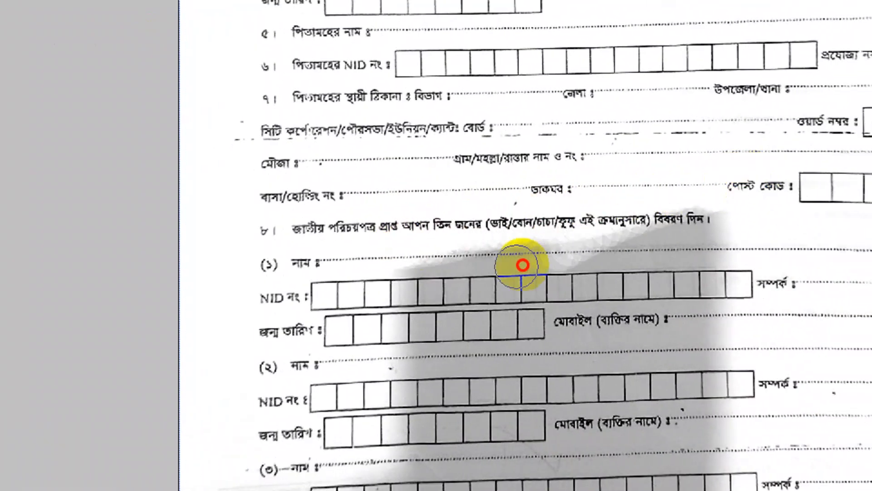
pyautogui.moveTo(522, 265)
pyautogui.mouseDown()
pyautogui.moveTo(716, 220)
pyautogui.moveTo(666, 259)
pyautogui.moveTo(695, 271)
pyautogui.moveTo(707, 236)
pyautogui.moveTo(686, 274)
pyautogui.moveTo(643, 292)
pyautogui.mouseUp()
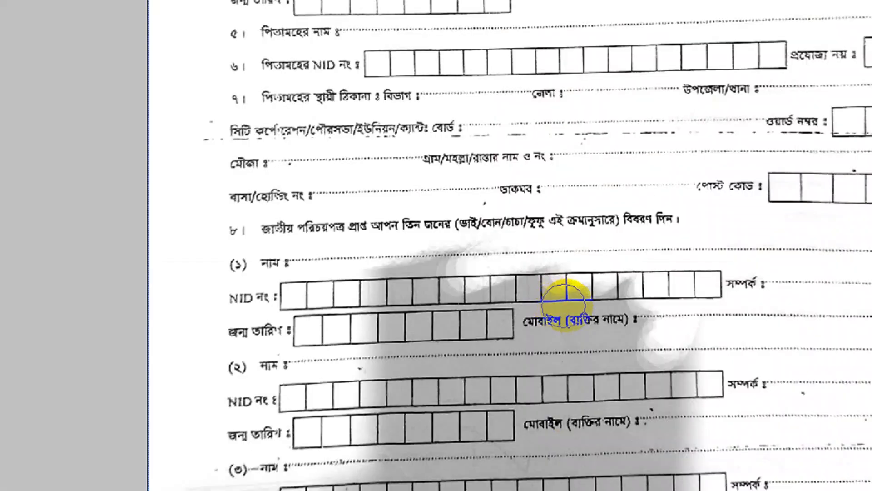
pyautogui.moveTo(564, 292)
pyautogui.mouseDown()
pyautogui.moveTo(475, 318)
pyautogui.moveTo(538, 283)
pyautogui.moveTo(453, 317)
pyautogui.moveTo(433, 301)
pyautogui.moveTo(428, 325)
pyautogui.moveTo(464, 248)
pyautogui.moveTo(376, 281)
pyautogui.moveTo(402, 261)
pyautogui.moveTo(426, 258)
pyautogui.moveTo(381, 341)
pyautogui.moveTo(415, 370)
pyautogui.mouseUp()
pyautogui.scroll(-1, 500, 309)
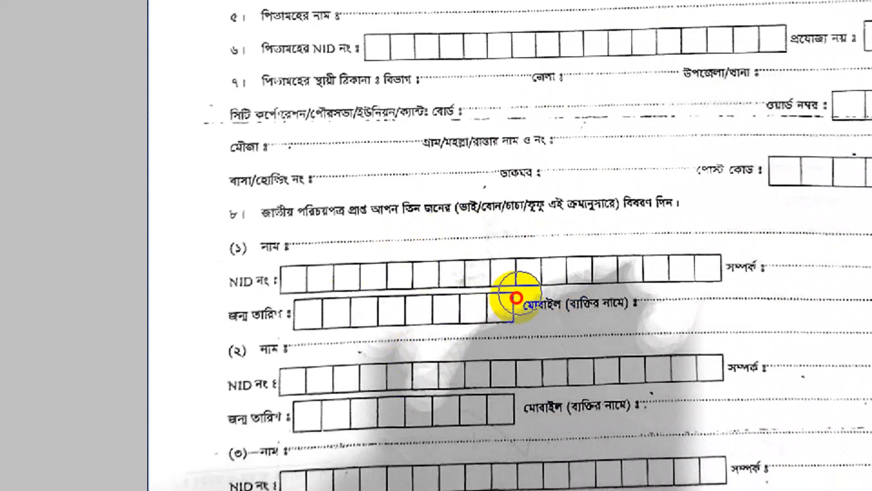
pyautogui.moveTo(562, 291)
pyautogui.mouseDown()
pyautogui.moveTo(551, 335)
pyautogui.moveTo(633, 288)
pyautogui.moveTo(397, 477)
pyautogui.mouseUp()
pyautogui.moveTo(367, 378)
pyautogui.mouseDown()
pyautogui.moveTo(394, 339)
pyautogui.moveTo(388, 304)
pyautogui.moveTo(367, 322)
pyautogui.moveTo(362, 382)
pyautogui.moveTo(354, 375)
pyautogui.moveTo(371, 321)
pyautogui.moveTo(376, 346)
pyautogui.moveTo(442, 329)
pyautogui.moveTo(396, 388)
pyautogui.moveTo(480, 364)
pyautogui.moveTo(497, 338)
pyautogui.moveTo(451, 399)
pyautogui.moveTo(415, 357)
pyautogui.moveTo(350, 382)
pyautogui.moveTo(307, 422)
pyautogui.moveTo(282, 371)
pyautogui.moveTo(279, 438)
pyautogui.moveTo(388, 430)
pyautogui.moveTo(403, 466)
pyautogui.moveTo(492, 415)
pyautogui.moveTo(526, 451)
pyautogui.mouseUp()
# Step: Enlarge the Dodge brush to 500 px and lighten the remaining shadow down to the page's lower edge
pyautogui.press(']')
pyautogui.press(']')
pyautogui.press(']')
pyautogui.press(']')
pyautogui.press(']')
pyautogui.press(']')
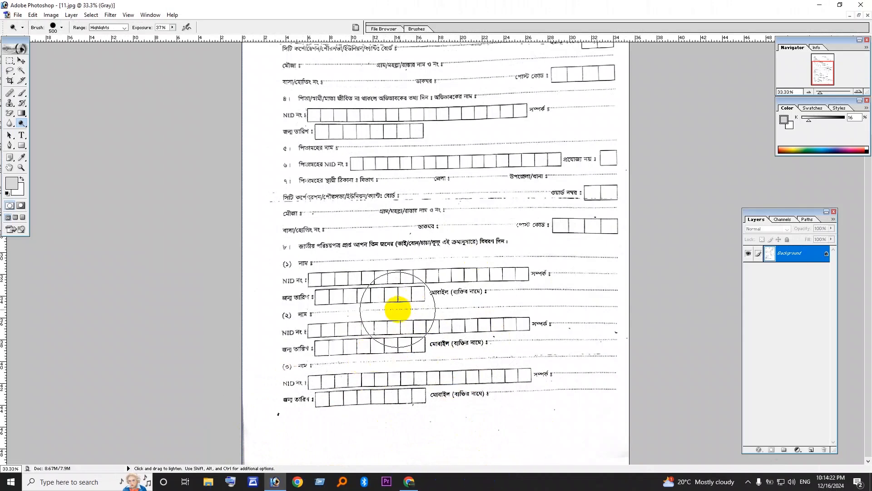
pyautogui.scroll(3, 400, 306)
pyautogui.scroll(-3, 400, 312)
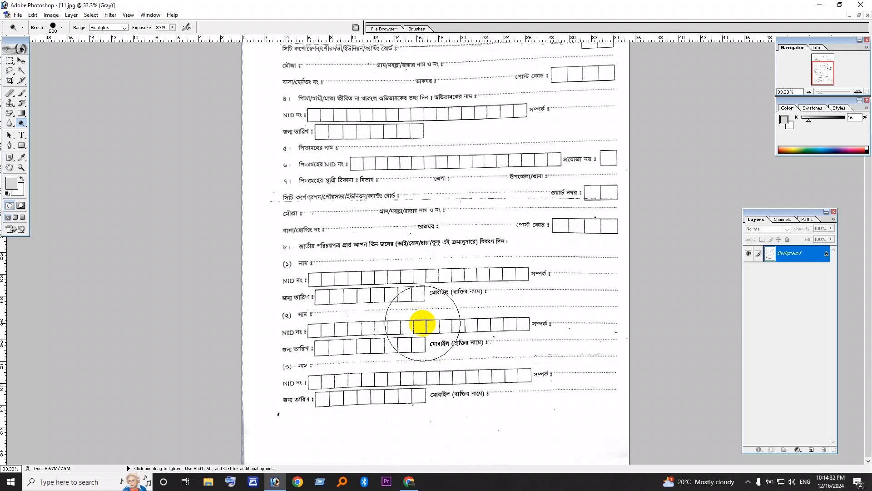
pyautogui.hotkey('ctrl', '-')
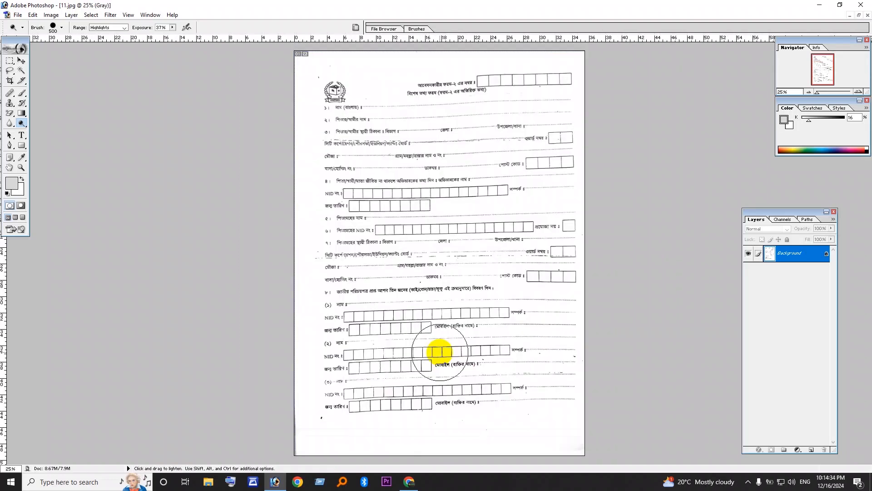